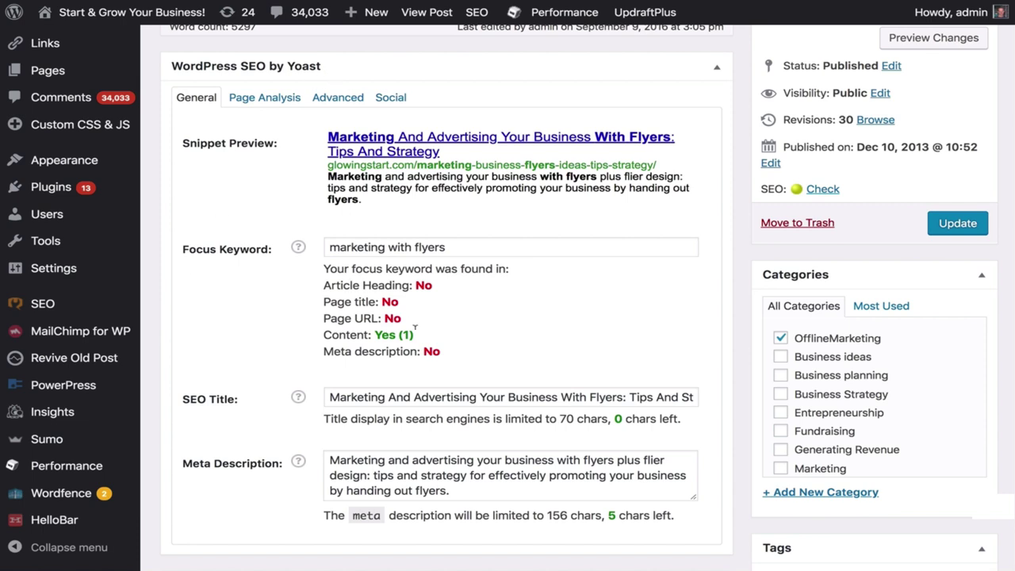
# Go from the post's SEO box to Installed Plugins and find WordPress SEO 1.4.22.
pyautogui.click(412, 476)
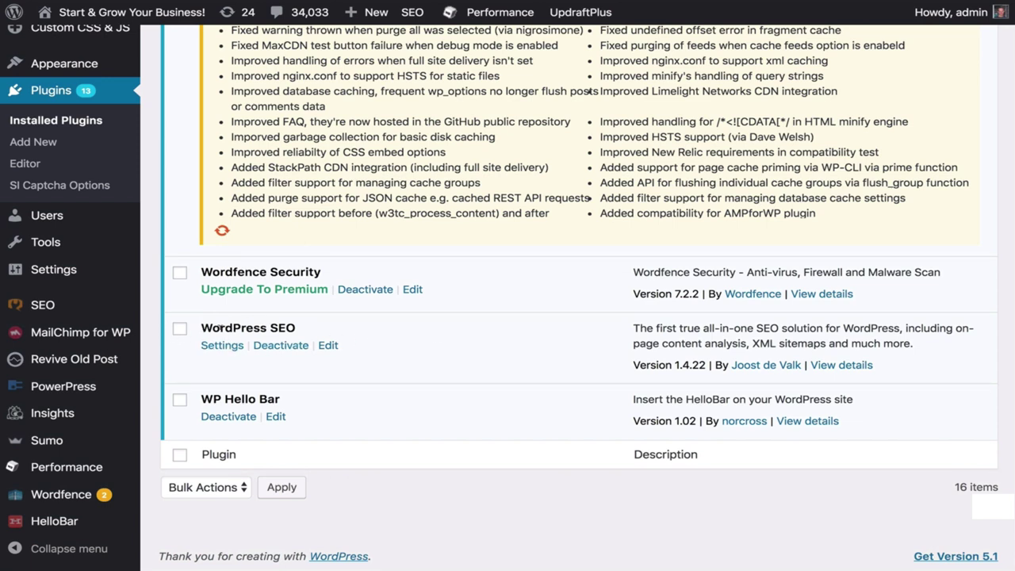
# Deactivate the WordPress SEO plugin and confirm the 'Plugin deactivated.' notice.
pyautogui.moveTo(297, 327); pyautogui.dragTo(199, 325)
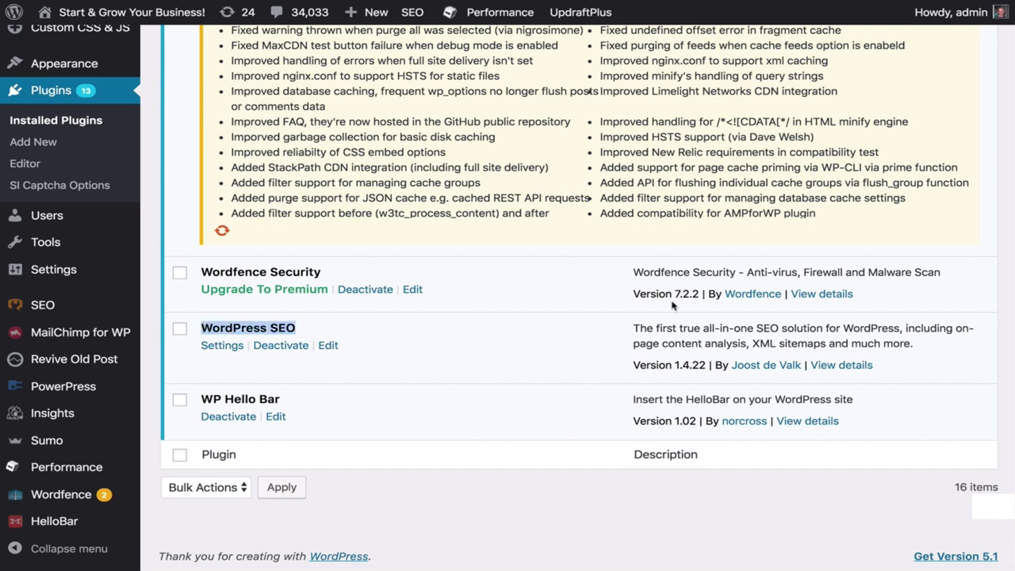
pyautogui.click(272, 351)
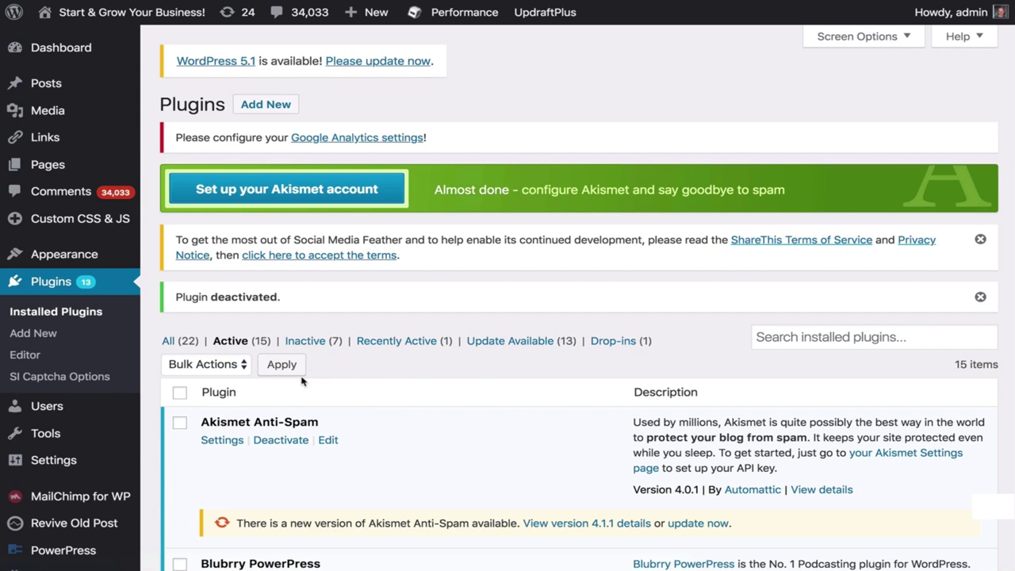
pyautogui.moveTo(288, 299); pyautogui.dragTo(175, 299)
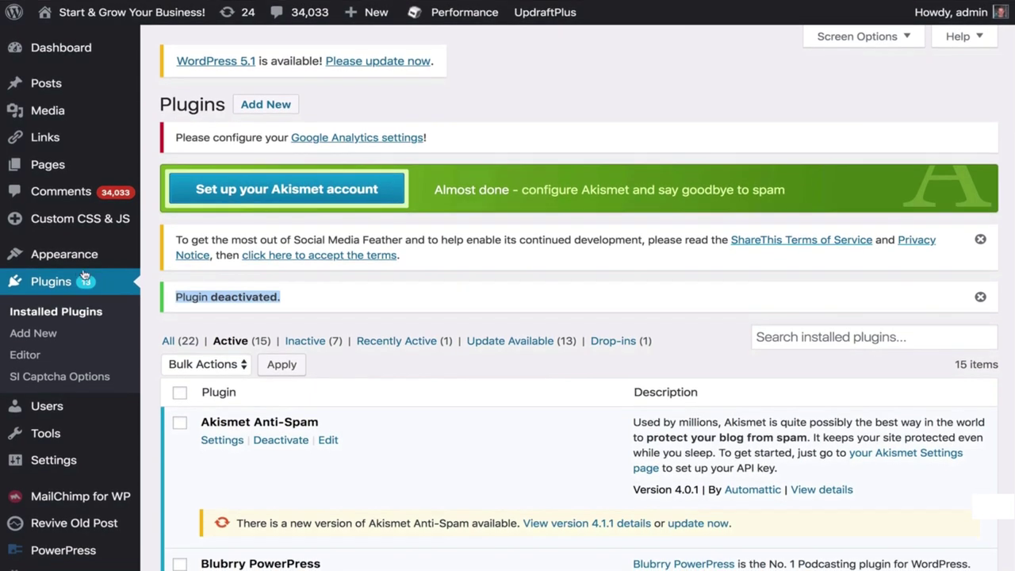
# Search the Add New plugins page for 'yoast seo' and browse the results.
pyautogui.click(34, 336)
pyautogui.write('yoast seo')
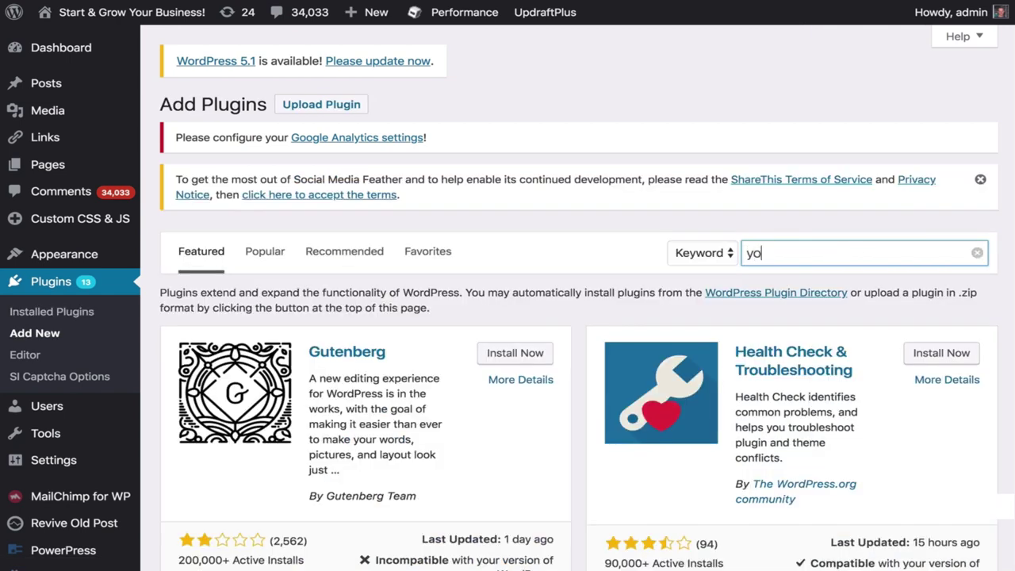
pyautogui.scroll(-1, 341, 363)
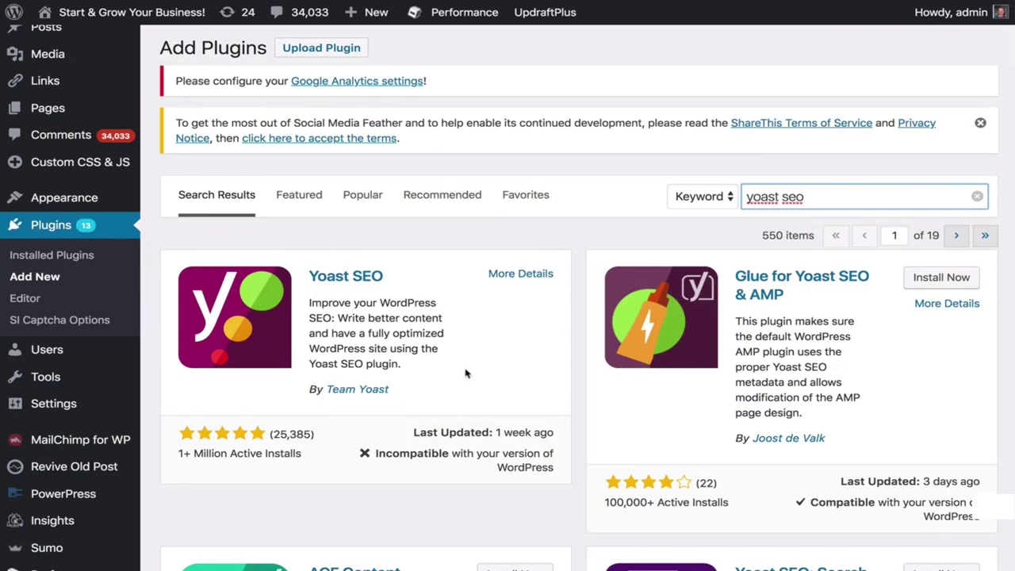
pyautogui.scroll(-3, 555, 262)
pyautogui.scroll(2, 574, 247)
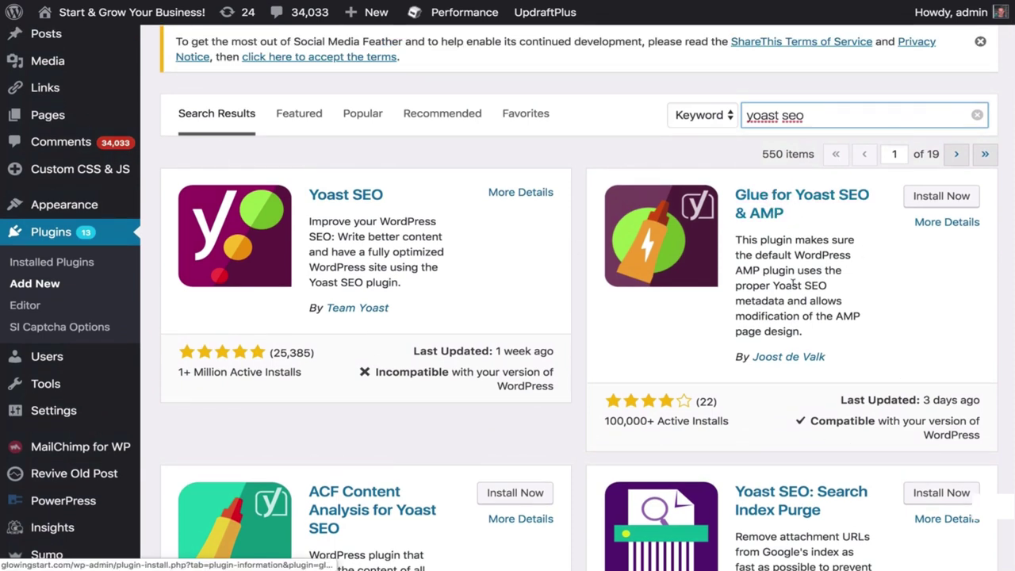
pyautogui.scroll(-1, 787, 333)
pyautogui.scroll(-2, 787, 337)
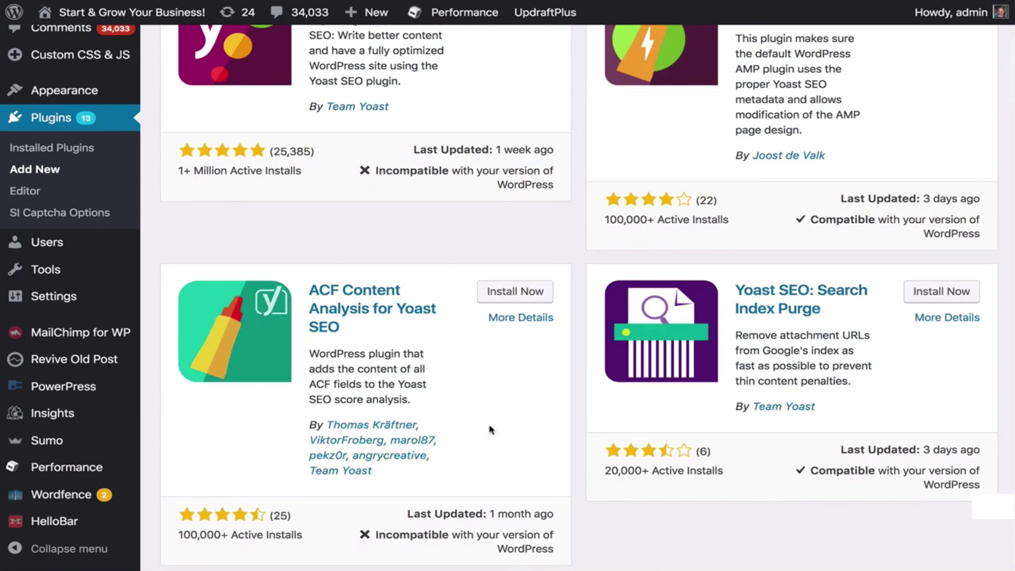
pyautogui.scroll(3, 328, 325)
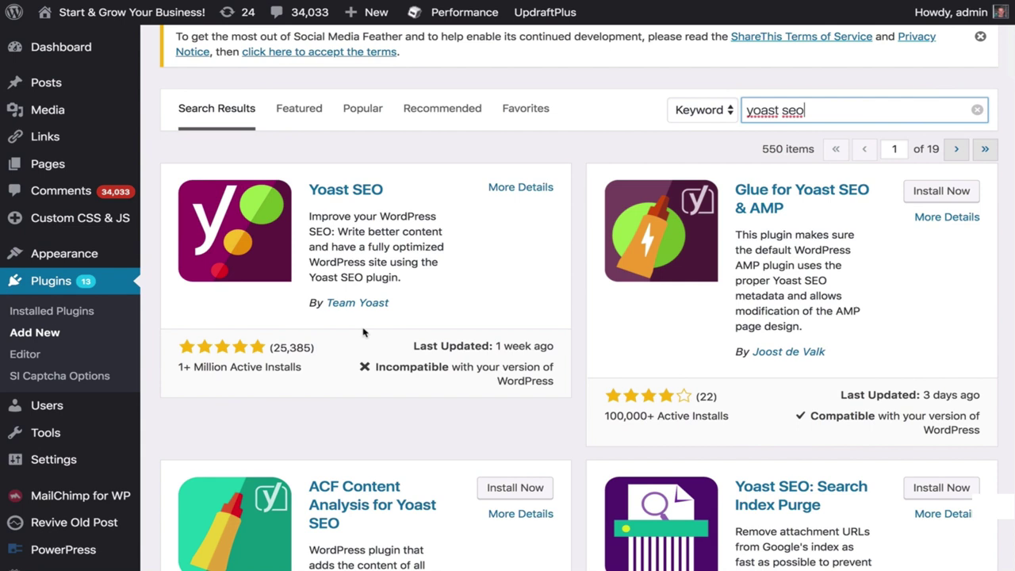
# Check the Yoast SEO card's rating count, then return to the post's Yoast box.
pyautogui.moveTo(311, 346); pyautogui.dragTo(267, 349)
pyautogui.rightClick(267, 349)
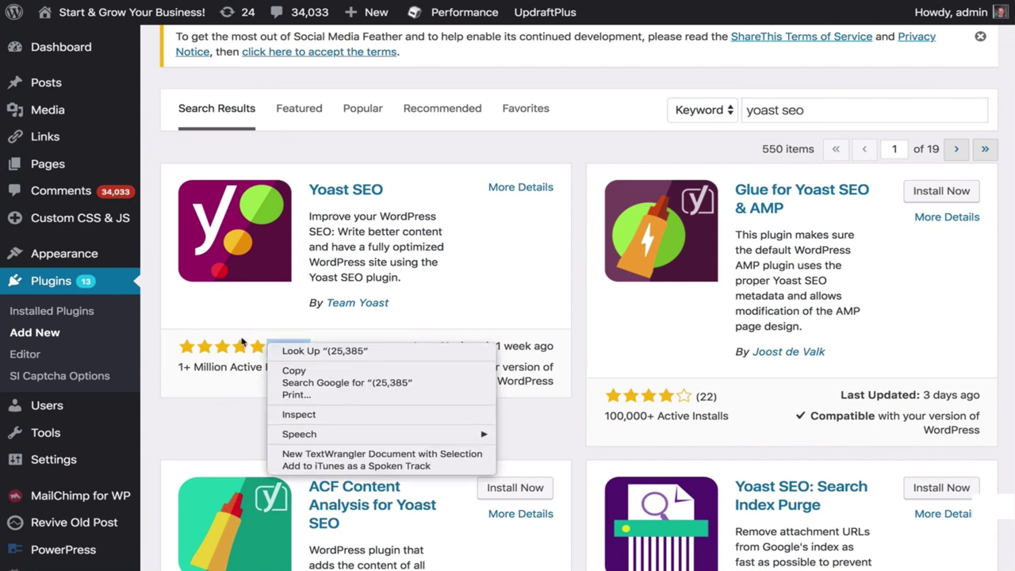
pyautogui.click(146, 318)
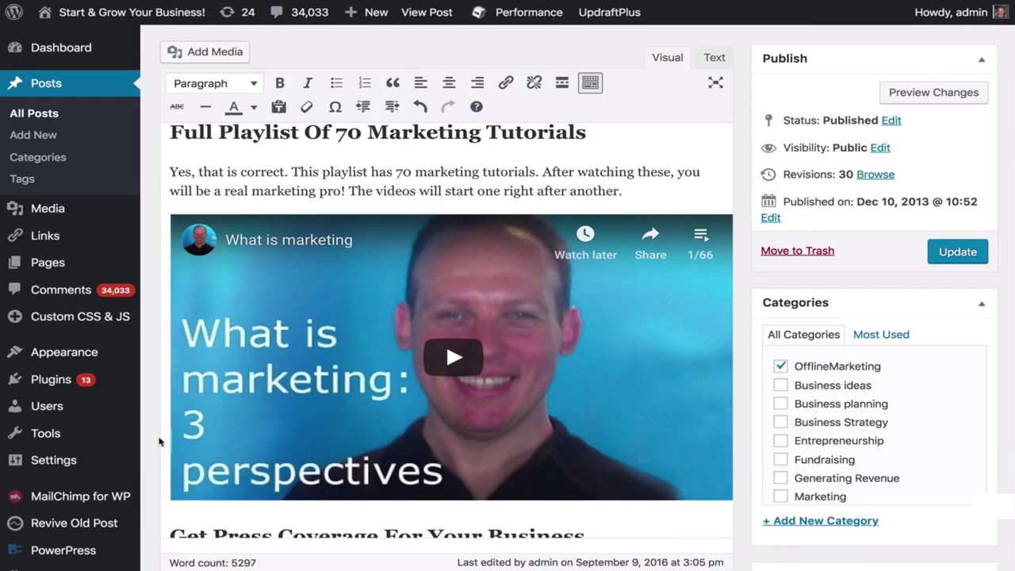
pyautogui.scroll(-5, 158, 441)
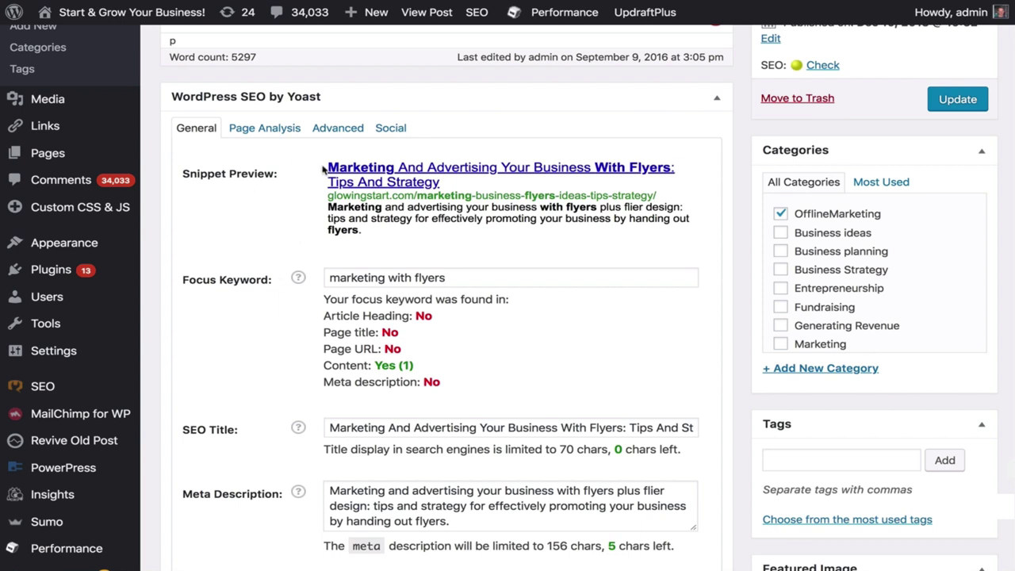
# Replace focus keyword 'marketing with flyers' with 'flier marketing' and review where it's found.
pyautogui.scroll(-1, 214, 88)
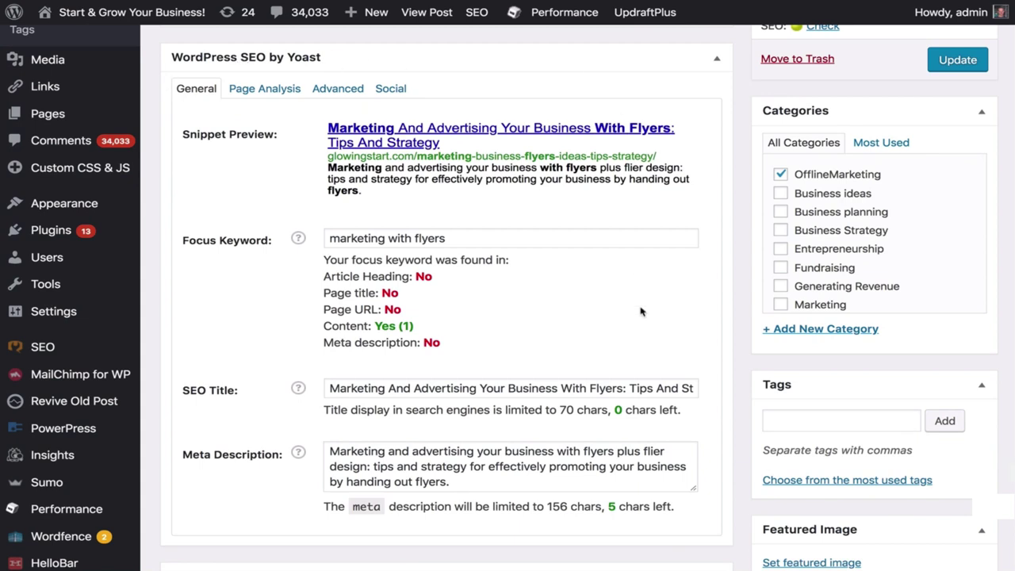
pyautogui.scroll(1, 555, 325)
pyautogui.moveTo(446, 252); pyautogui.dragTo(325, 248)
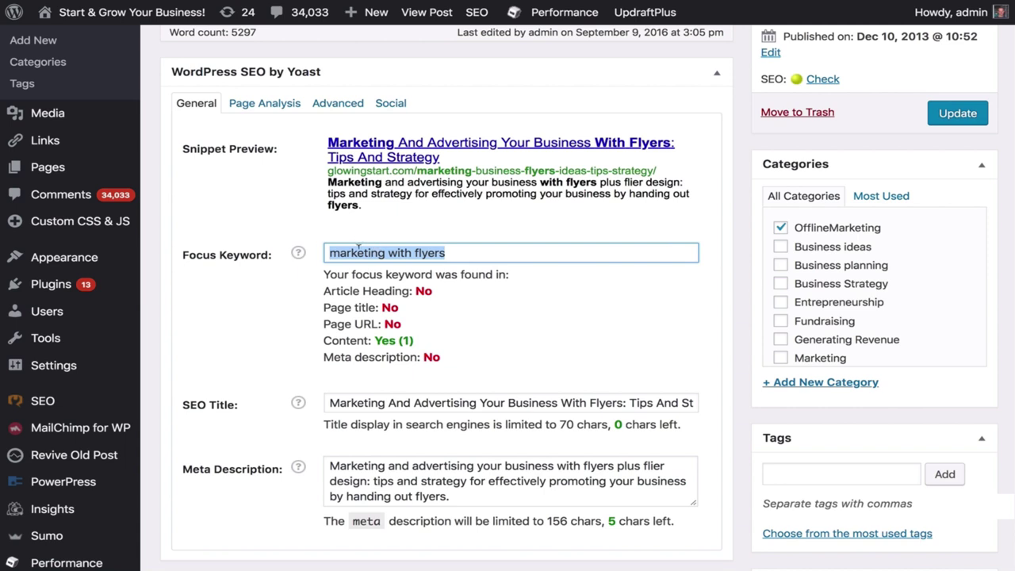
pyautogui.write('flier ')
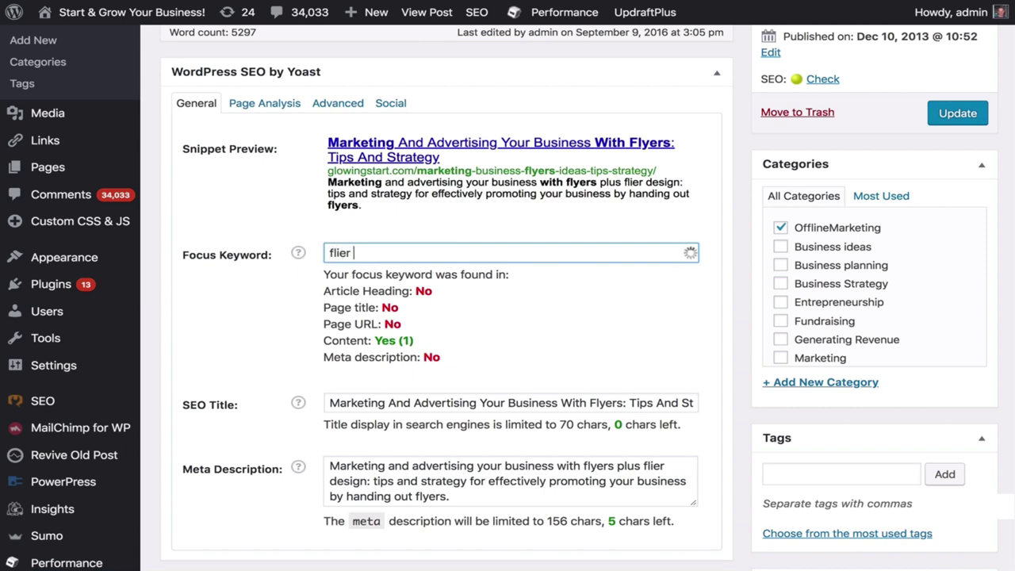
pyautogui.write('marketing')
pyautogui.moveTo(442, 356); pyautogui.dragTo(321, 278)
pyautogui.click(442, 357)
pyautogui.moveTo(444, 361); pyautogui.dragTo(322, 363)
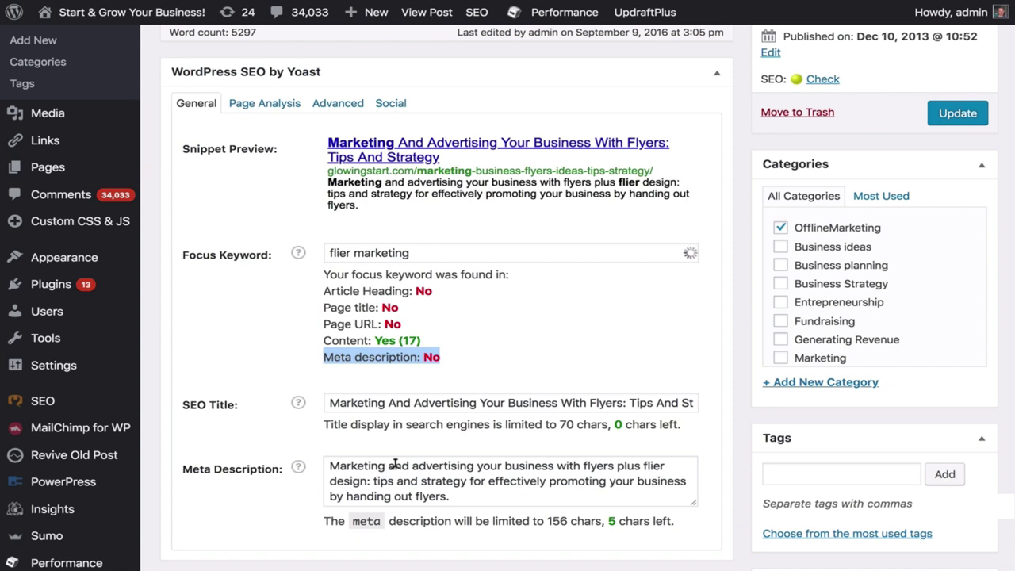
pyautogui.moveTo(450, 497); pyautogui.dragTo(334, 466)
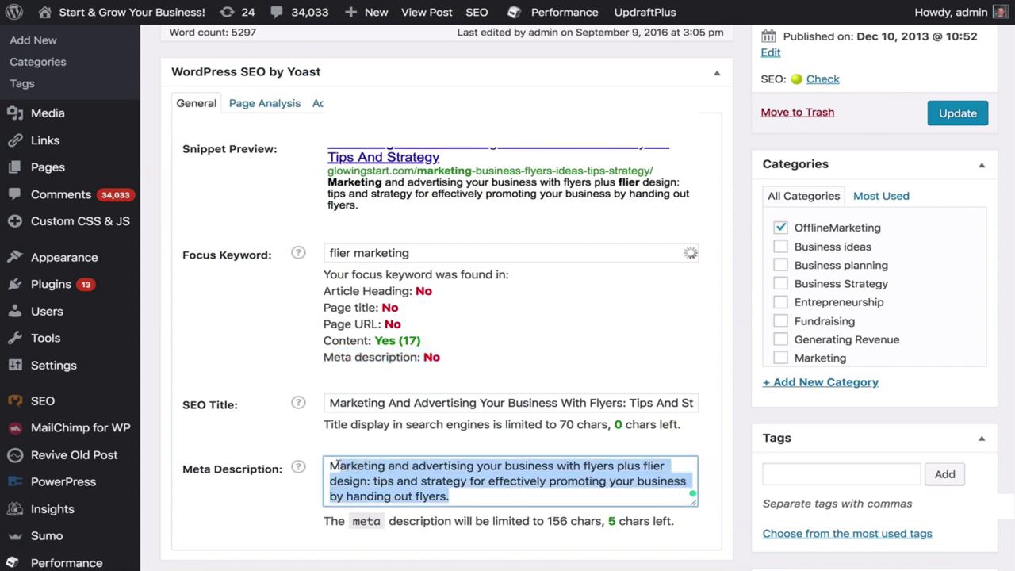
# Start the meta description with 'Flier marketing', keep it under 156 chars, and update.
pyautogui.click(592, 494)
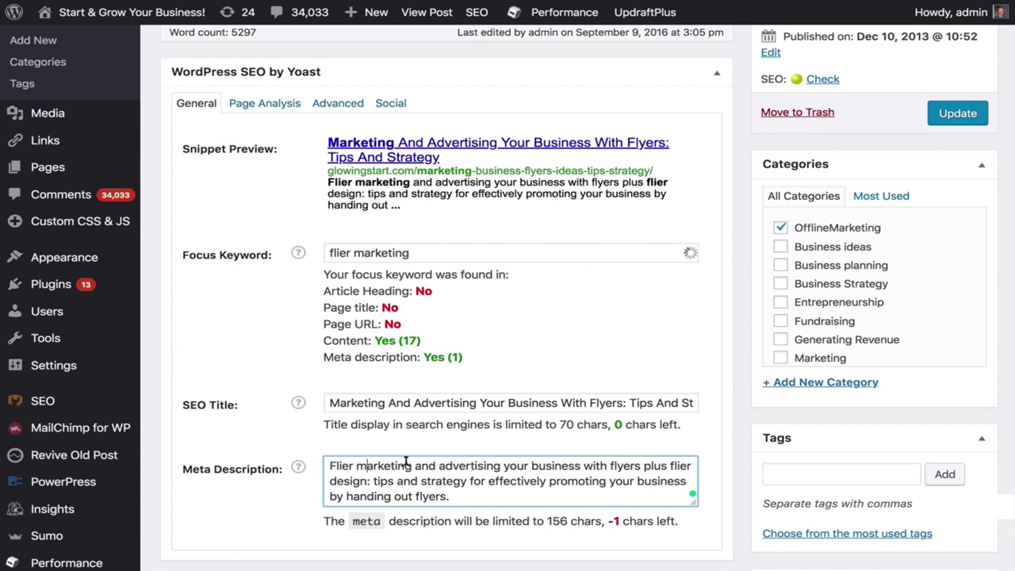
pyautogui.moveTo(411, 464); pyautogui.dragTo(323, 461)
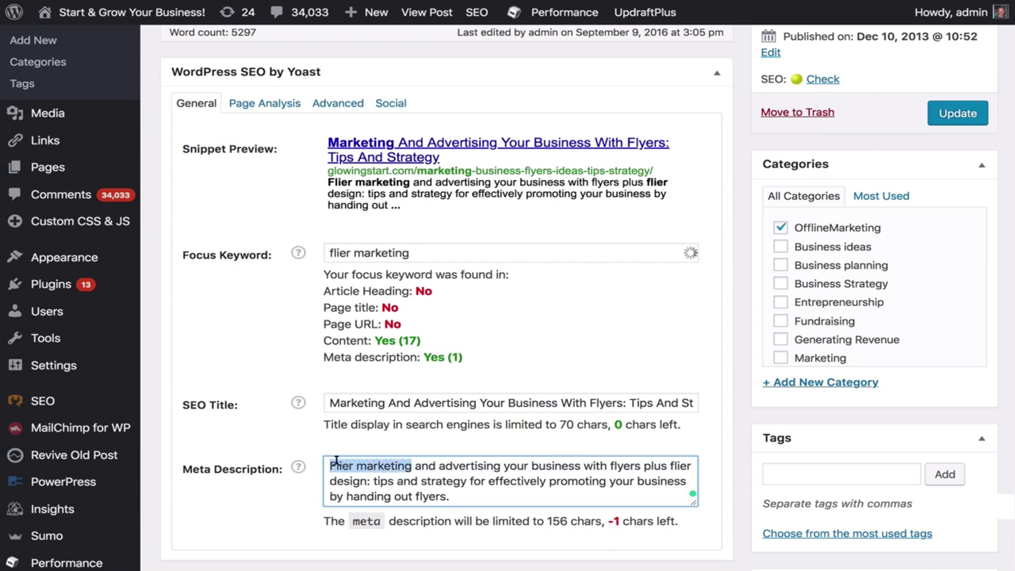
pyautogui.click(336, 462)
pyautogui.moveTo(468, 358); pyautogui.dragTo(420, 355)
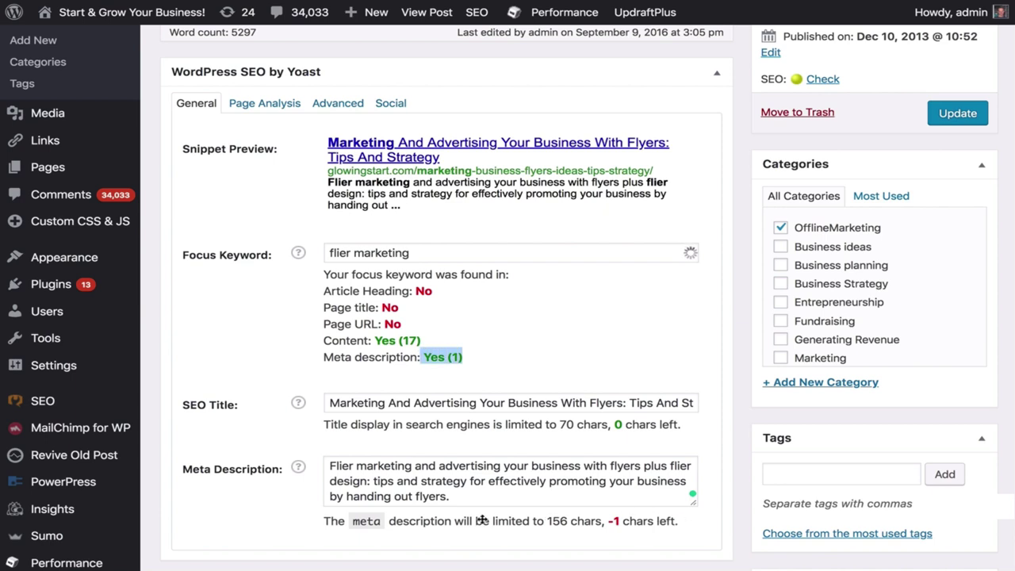
pyautogui.moveTo(455, 521); pyautogui.dragTo(636, 522)
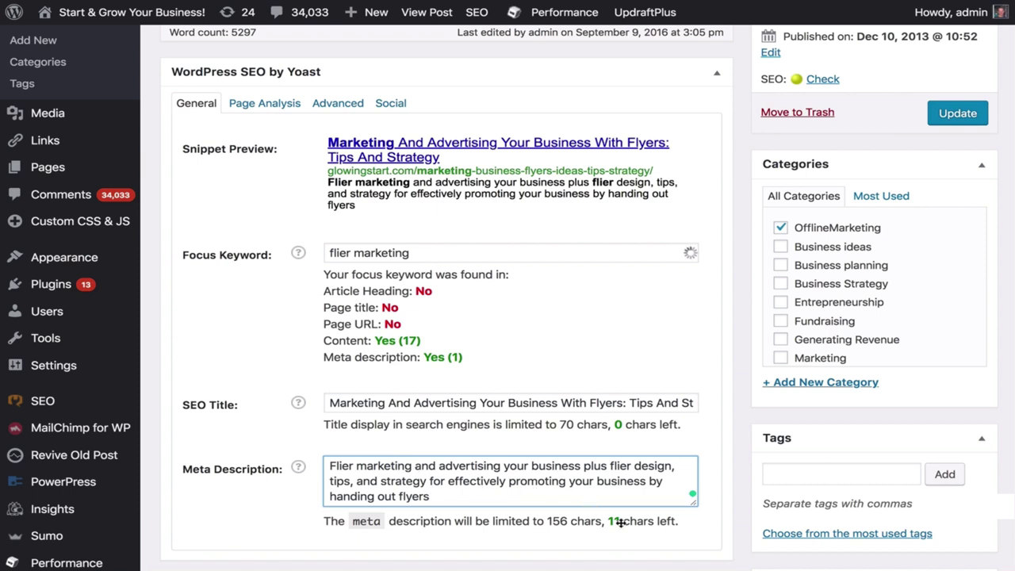
pyautogui.moveTo(528, 520); pyautogui.dragTo(604, 521)
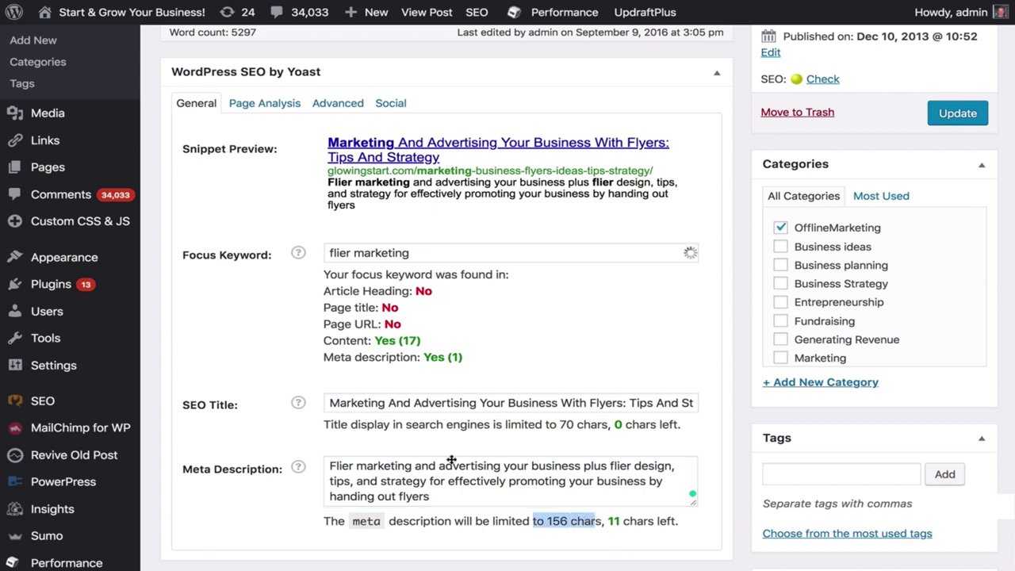
pyautogui.click(409, 465)
pyautogui.moveTo(409, 466); pyautogui.dragTo(327, 465)
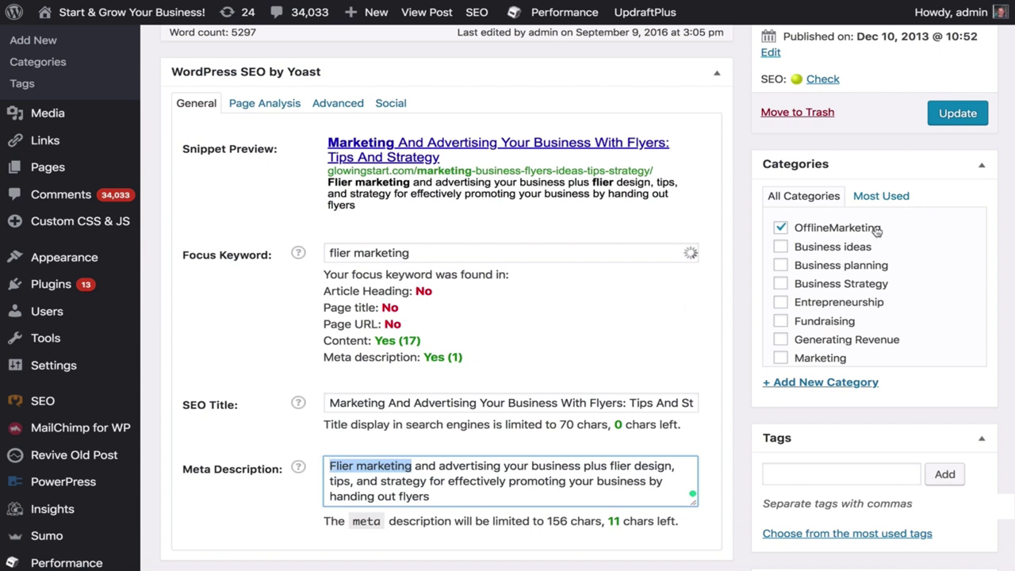
pyautogui.click(954, 113)
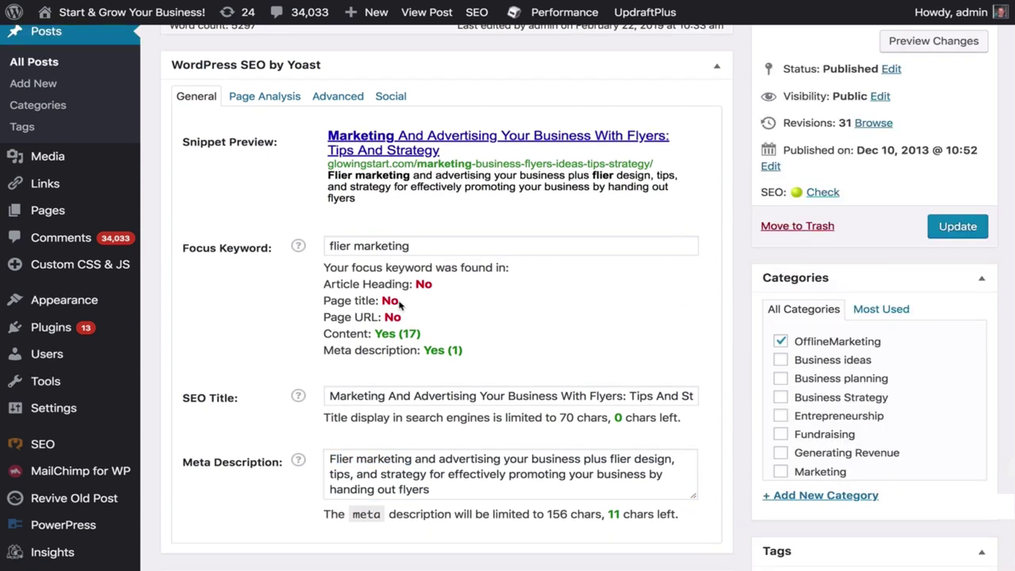
# Remove ' Tips And Strategy' and the trailing colon from the SEO title, then save.
pyautogui.moveTo(402, 302); pyautogui.dragTo(325, 280)
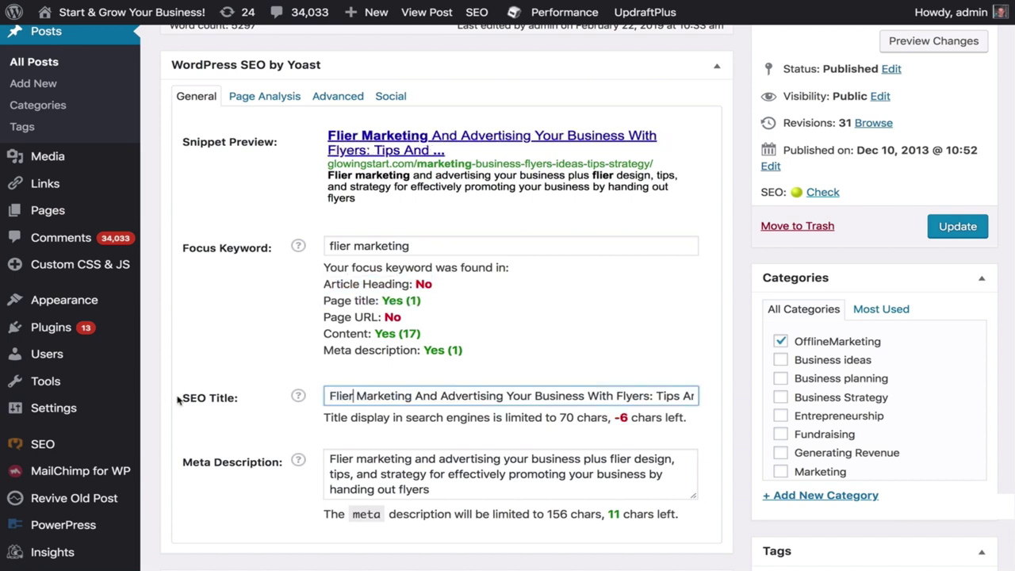
pyautogui.click(183, 400)
pyautogui.moveTo(324, 301); pyautogui.dragTo(424, 304)
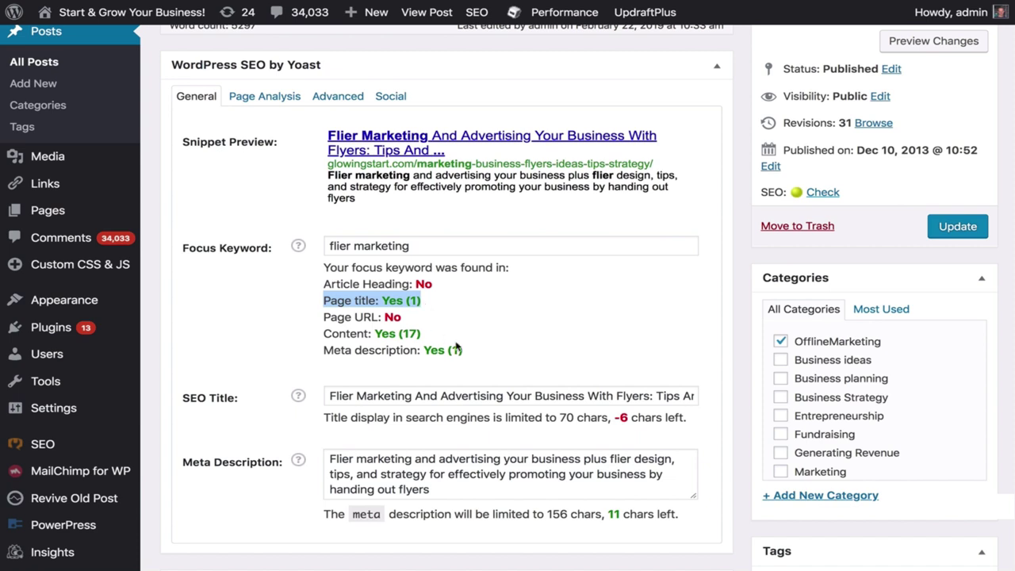
pyautogui.click(626, 394)
pyautogui.press('End')
pyautogui.press('BackSpace')
pyautogui.press('BackSpace')
pyautogui.press('BackSpace')
pyautogui.press('BackSpace')
pyautogui.press('BackSpace')
pyautogui.press('BackSpace')
pyautogui.press('BackSpace')
pyautogui.press('BackSpace')
pyautogui.press('BackSpace')
pyautogui.press('BackSpace')
pyautogui.press('BackSpace')
pyautogui.press('BackSpace')
pyautogui.press('BackSpace')
pyautogui.press('BackSpace')
pyautogui.press('BackSpace')
pyautogui.press('BackSpace')
pyautogui.press('BackSpace')
pyautogui.press('BackSpace')
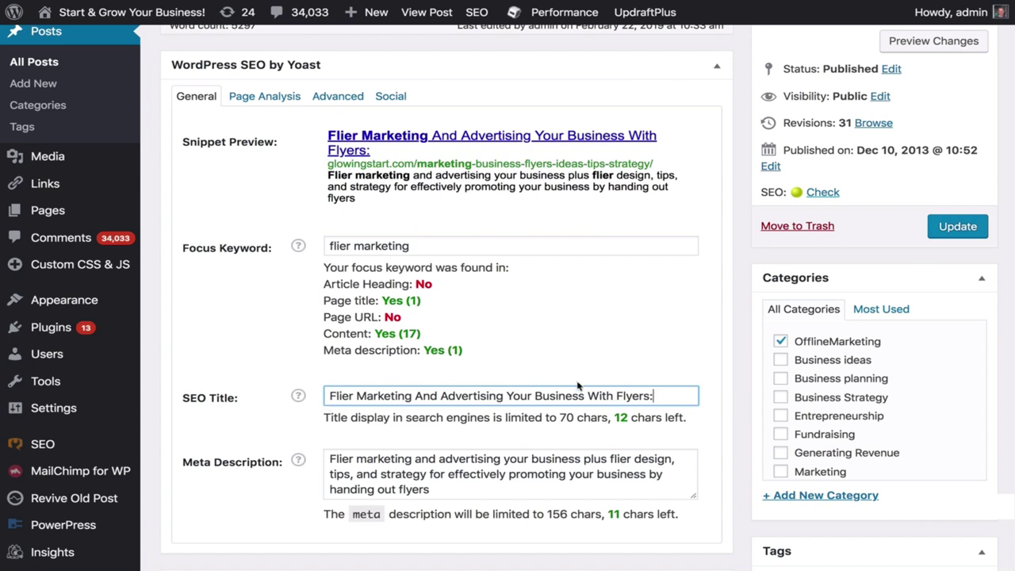
pyautogui.press('BackSpace')
pyautogui.press('Return')
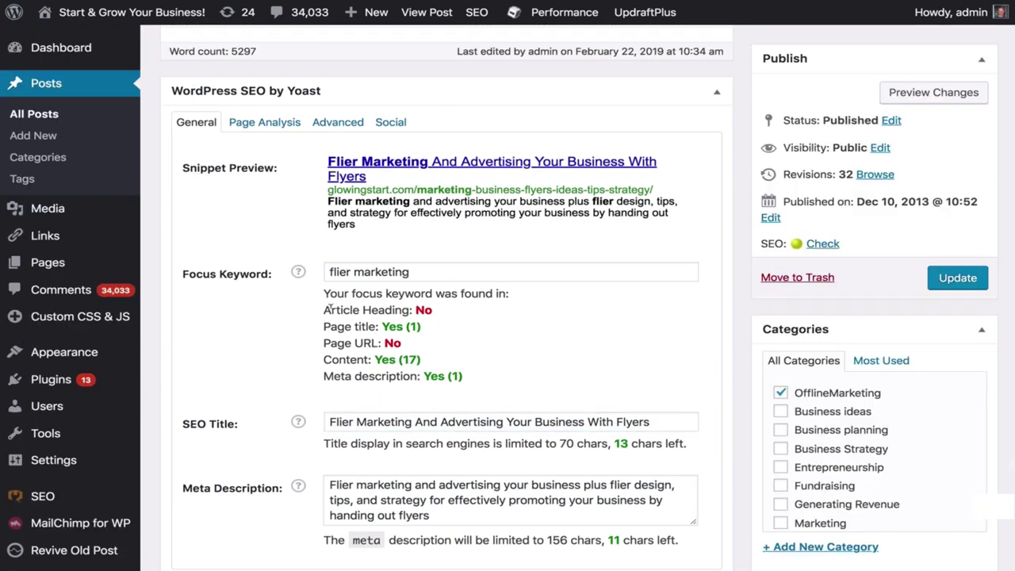
# Note Article Heading still shows No and recheck the SEO title without changing it.
pyautogui.moveTo(324, 310); pyautogui.dragTo(434, 315)
pyautogui.click(434, 315)
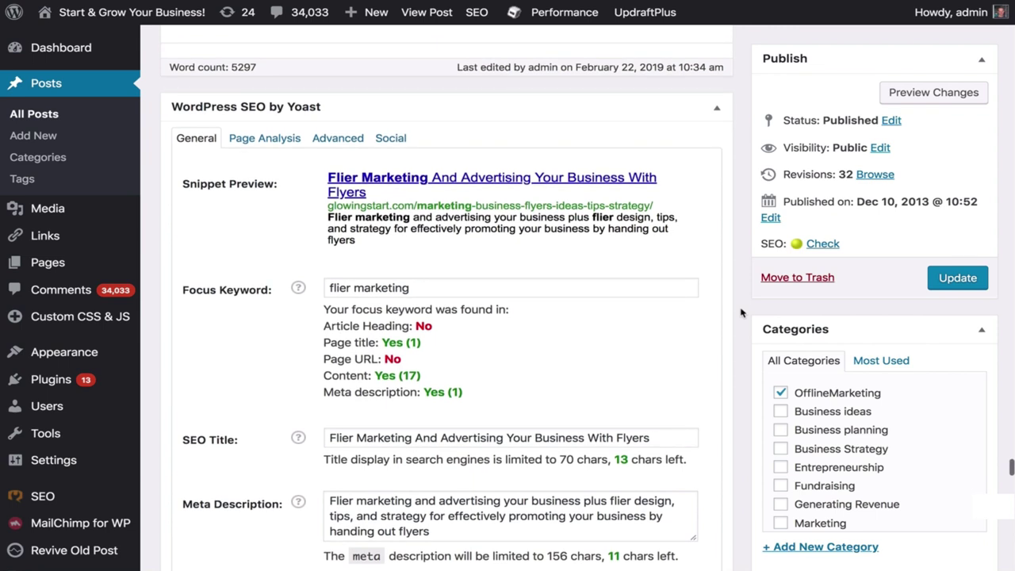
pyautogui.scroll(-2, 741, 314)
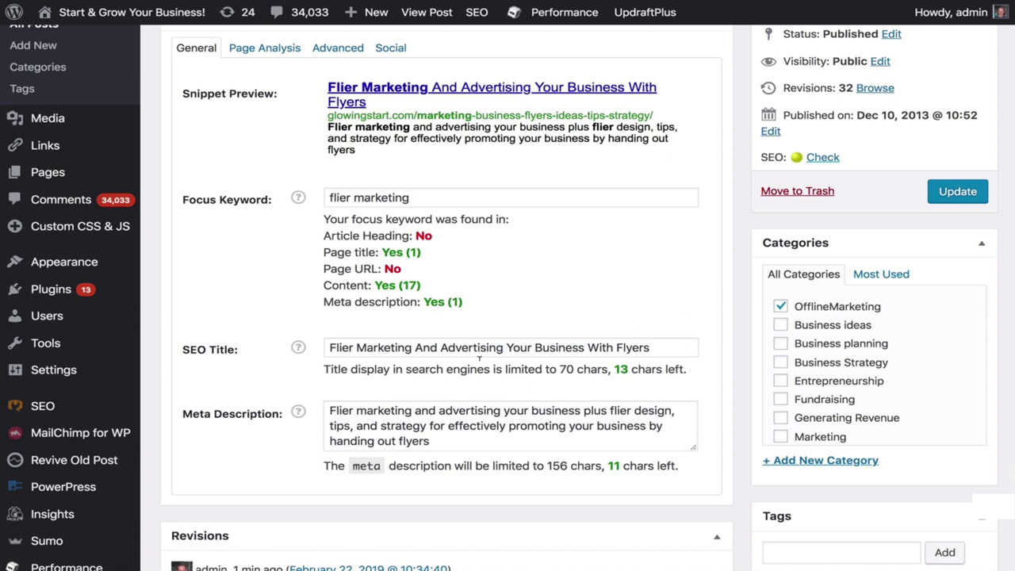
pyautogui.click(421, 343)
pyautogui.hotkey('ctrl', 'a')
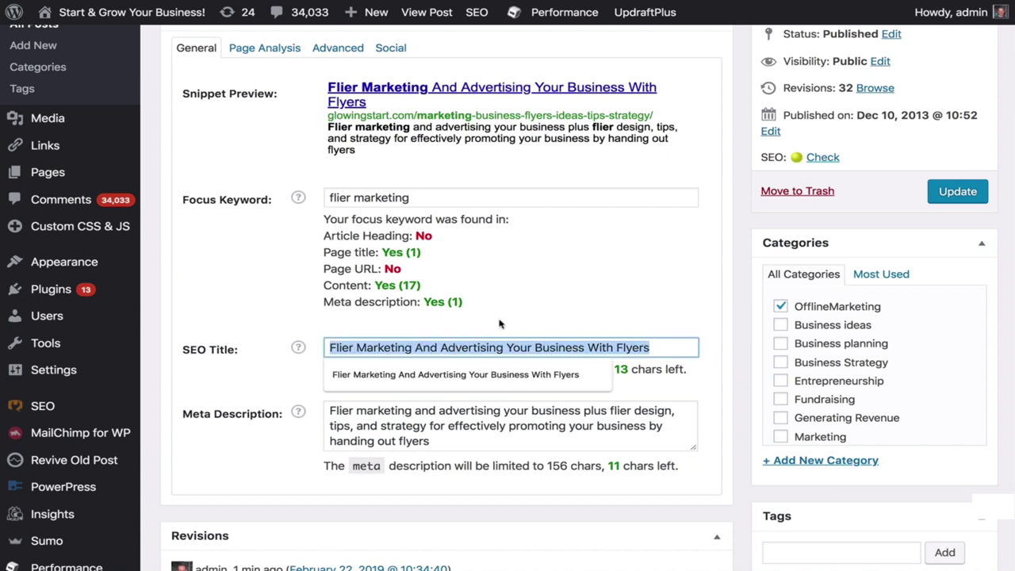
pyautogui.click(746, 272)
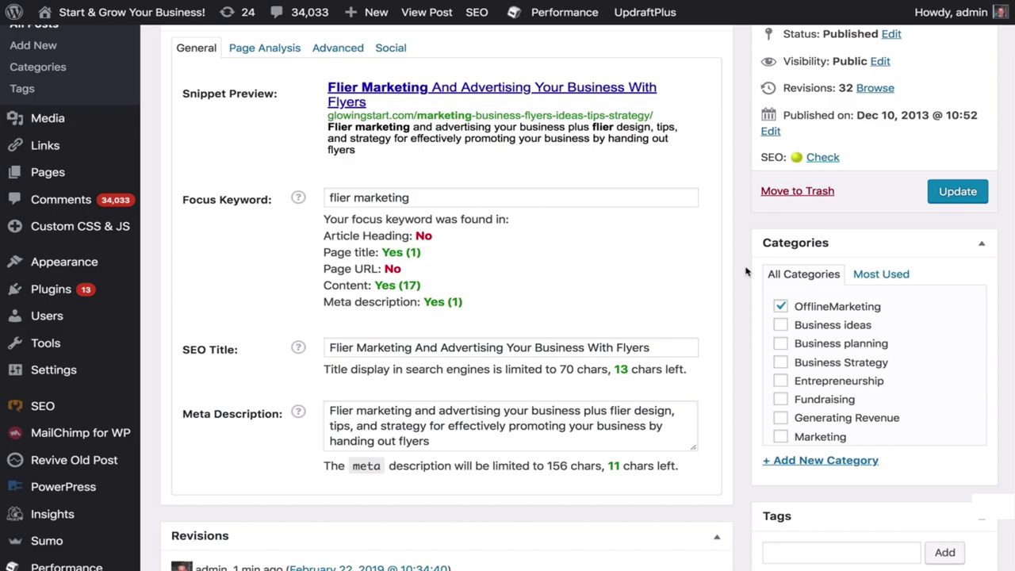
# Insert 'Flier Marketing ' after 'Flyers: ' in the post title.
pyautogui.scroll(3, 745, 272)
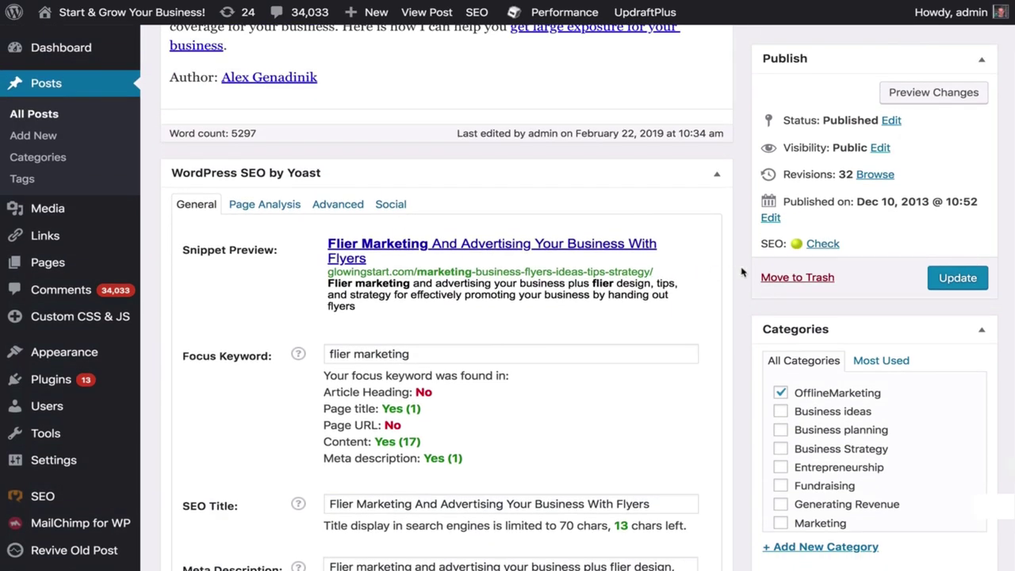
pyautogui.scroll(5, 741, 272)
pyautogui.scroll(20, 742, 272)
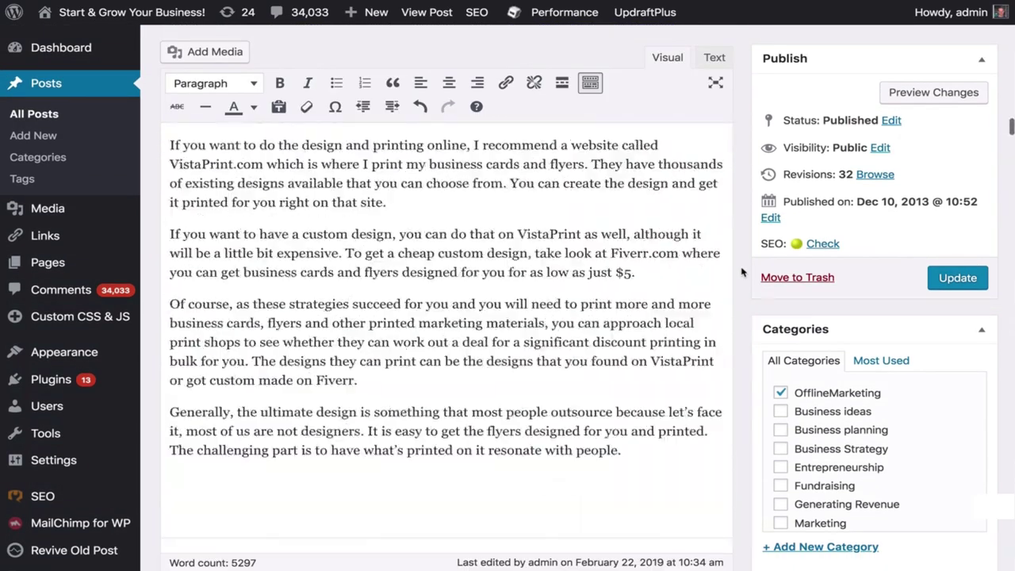
pyautogui.scroll(20, 742, 272)
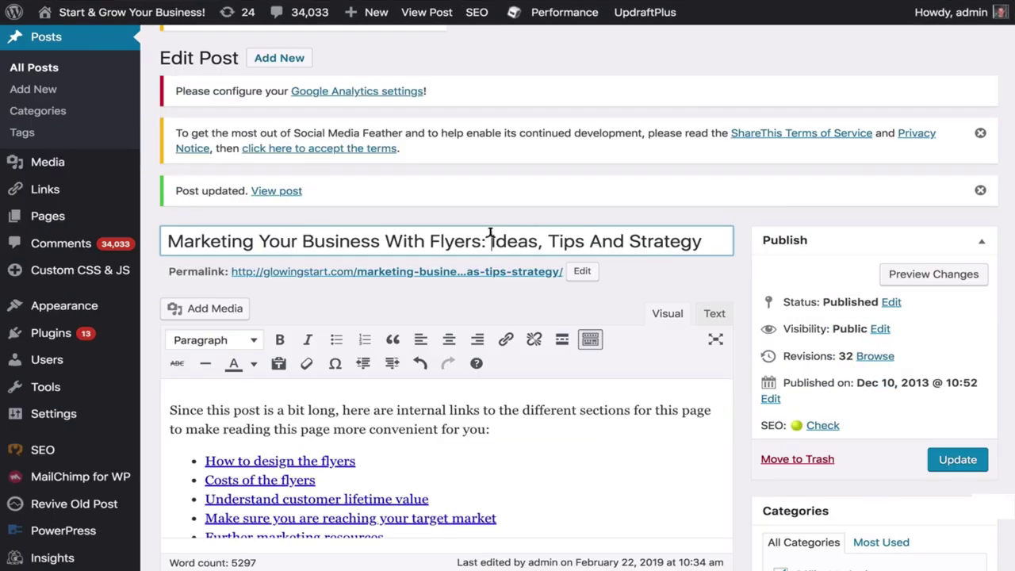
pyautogui.click(491, 240)
pyautogui.write('Flier Mar')
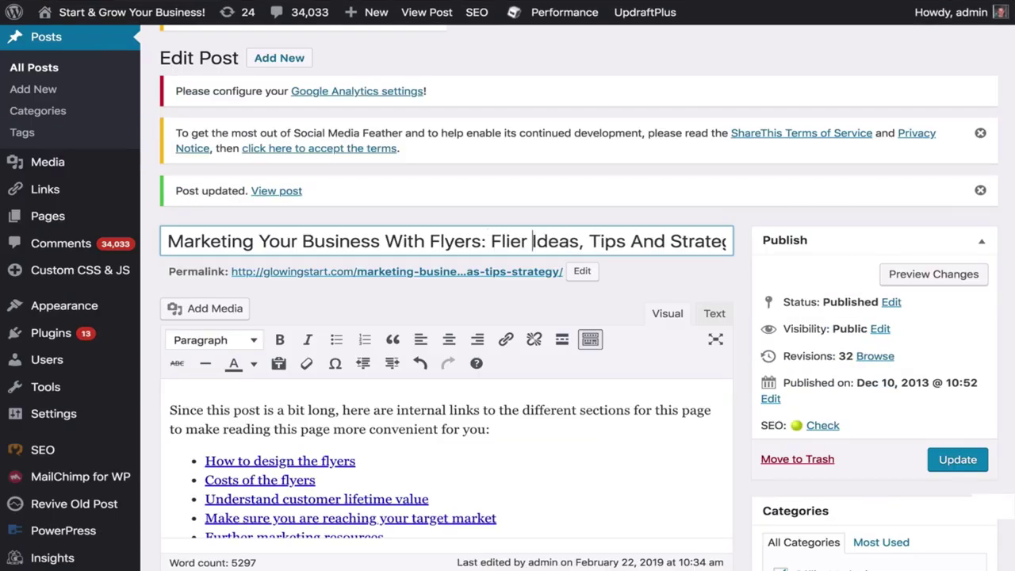
pyautogui.write('keting')
pyautogui.moveTo(697, 241); pyautogui.dragTo(745, 251)
pyautogui.click(654, 240)
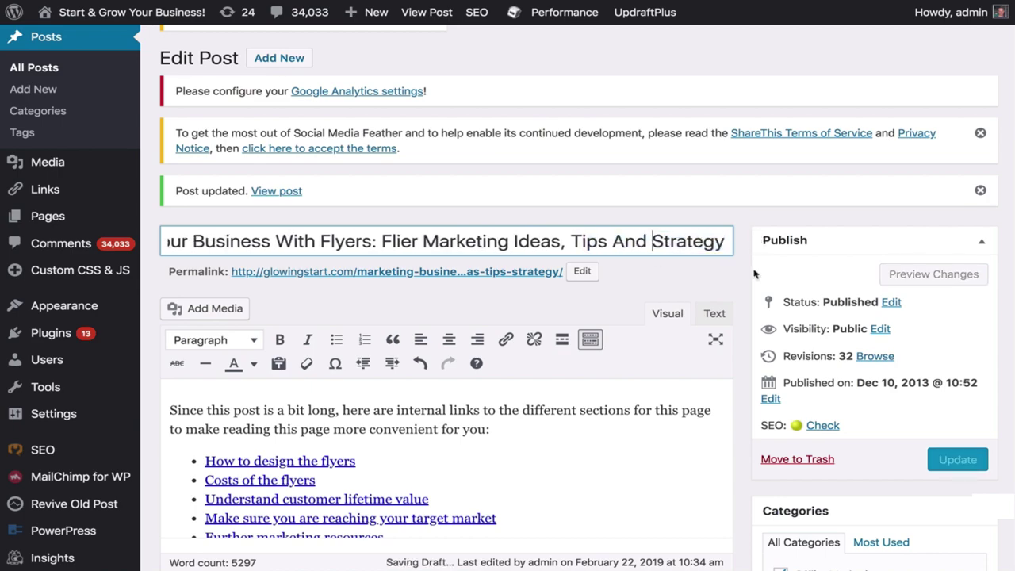
pyautogui.scroll(-20, 746, 364)
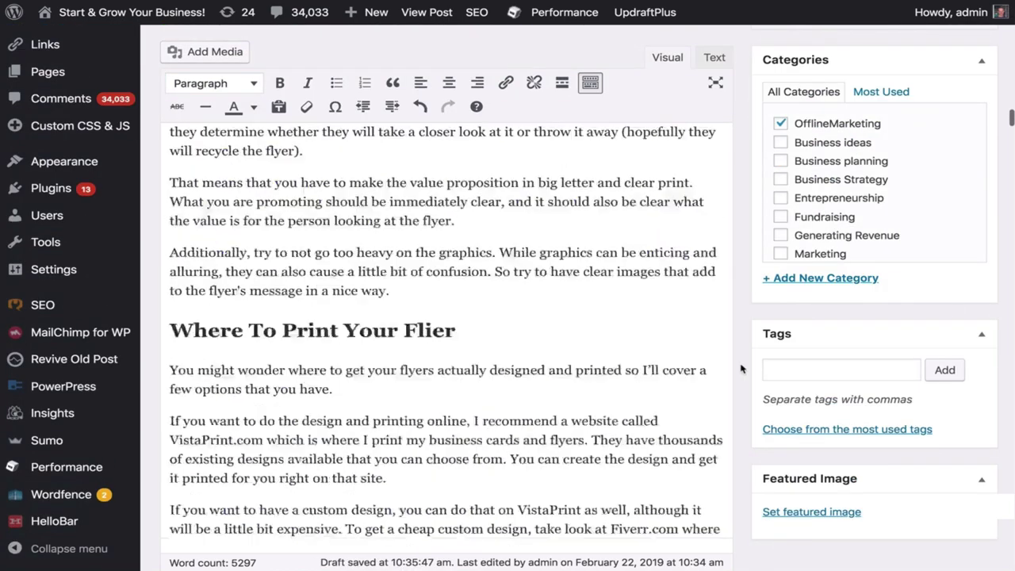
# Verify the analysis now finds 'flier marketing' in the article heading, with Page URL still No.
pyautogui.scroll(-15, 741, 368)
pyautogui.click(441, 325)
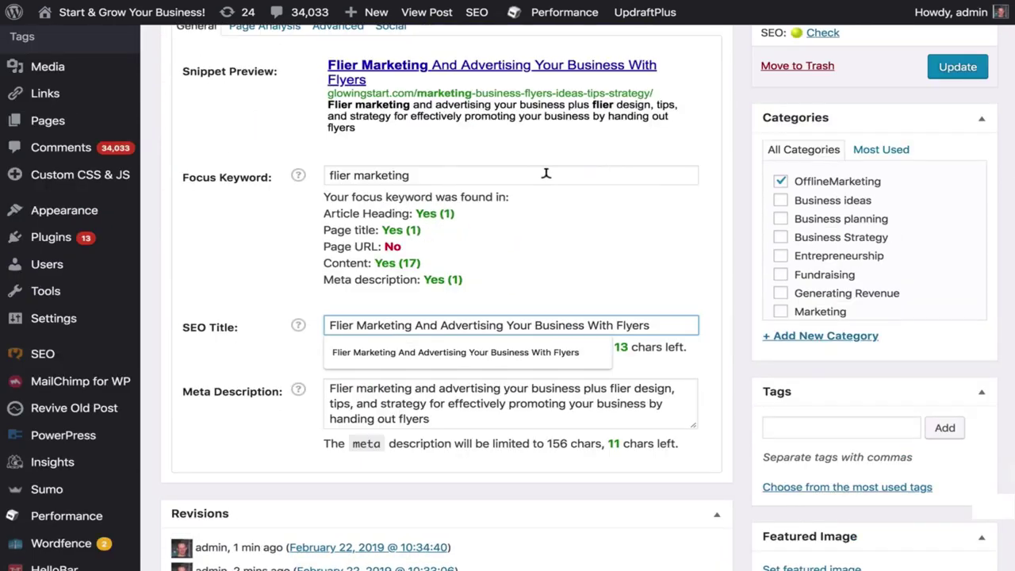
pyautogui.moveTo(352, 209); pyautogui.dragTo(361, 208)
pyautogui.scroll(3, 361, 208)
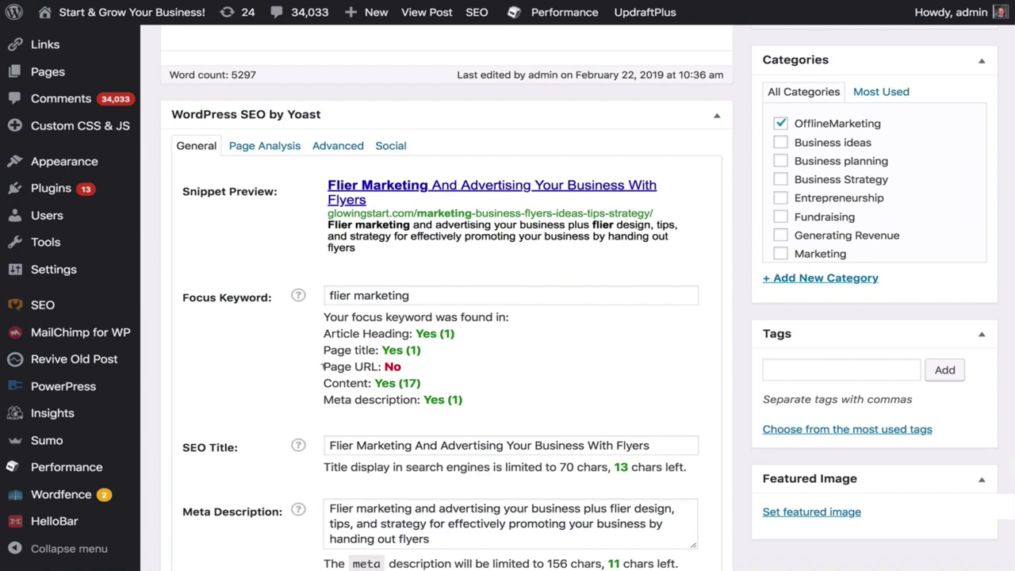
pyautogui.moveTo(323, 366); pyautogui.dragTo(405, 369)
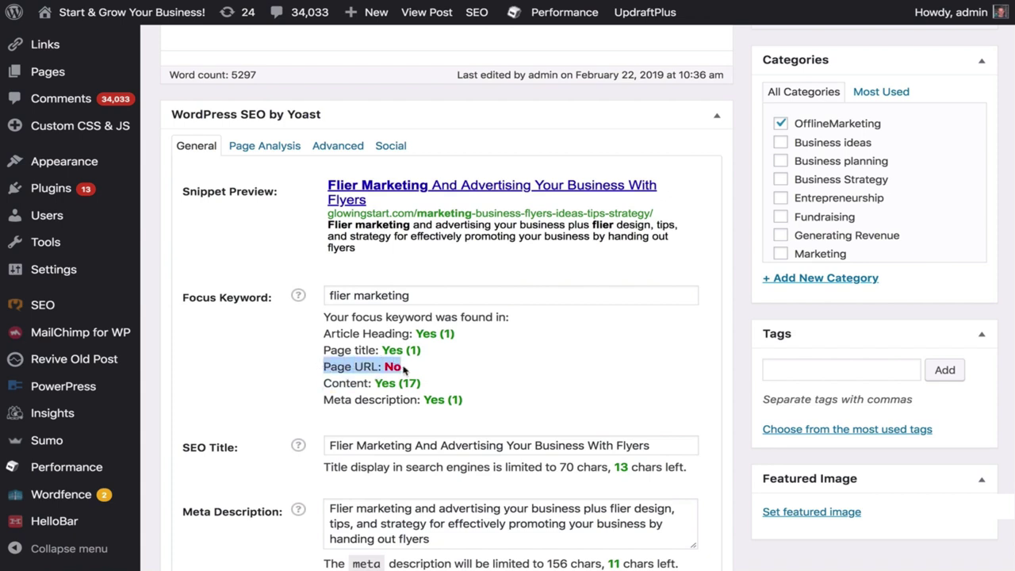
pyautogui.moveTo(417, 295); pyautogui.dragTo(322, 301)
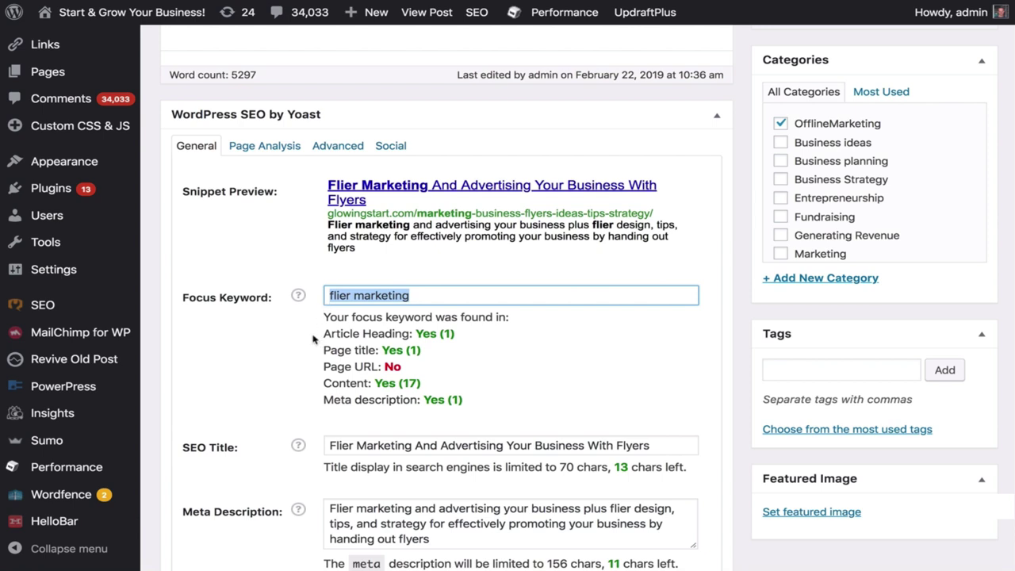
pyautogui.scroll(20, 737, 288)
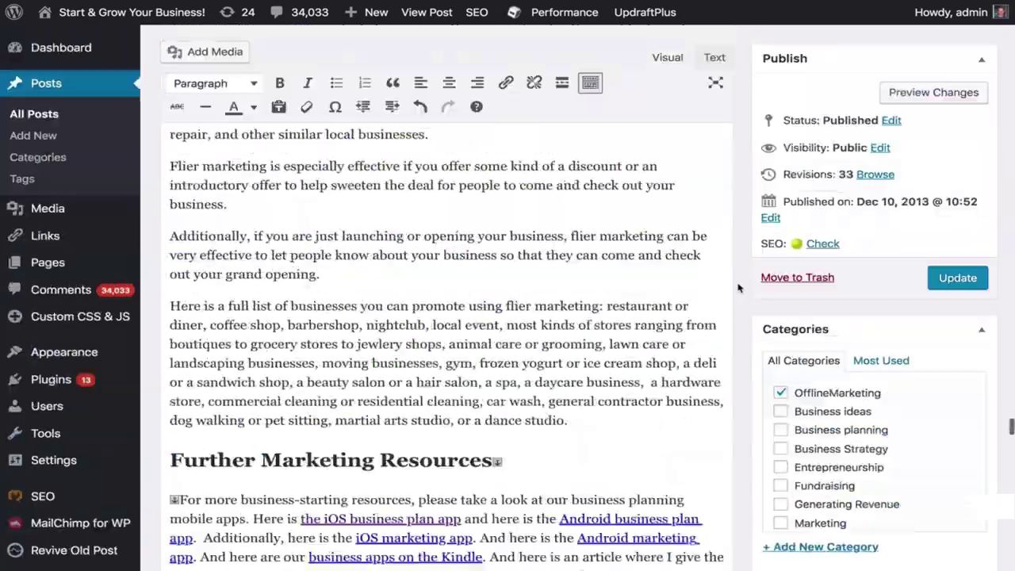
pyautogui.scroll(20, 737, 288)
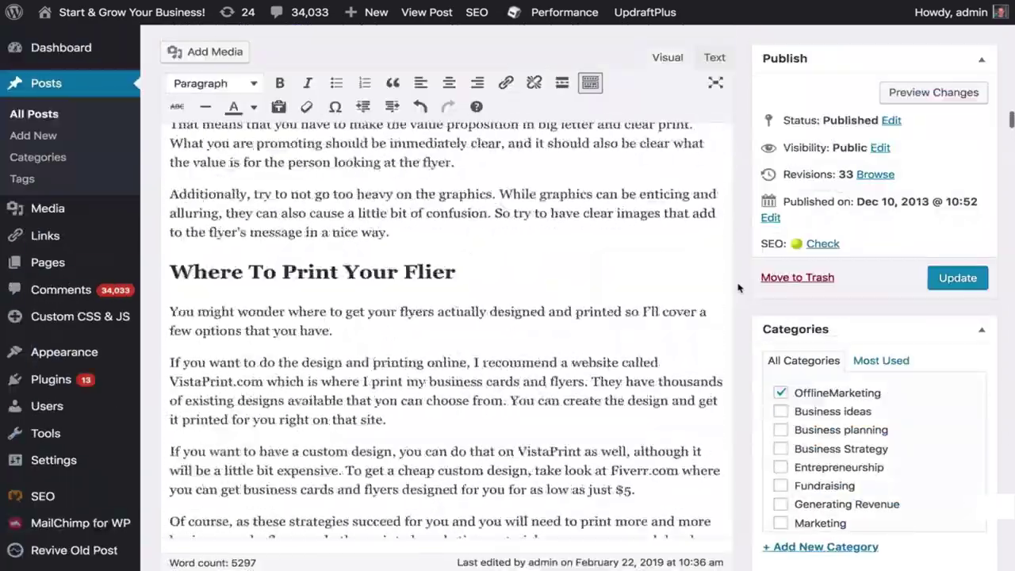
pyautogui.scroll(15, 738, 288)
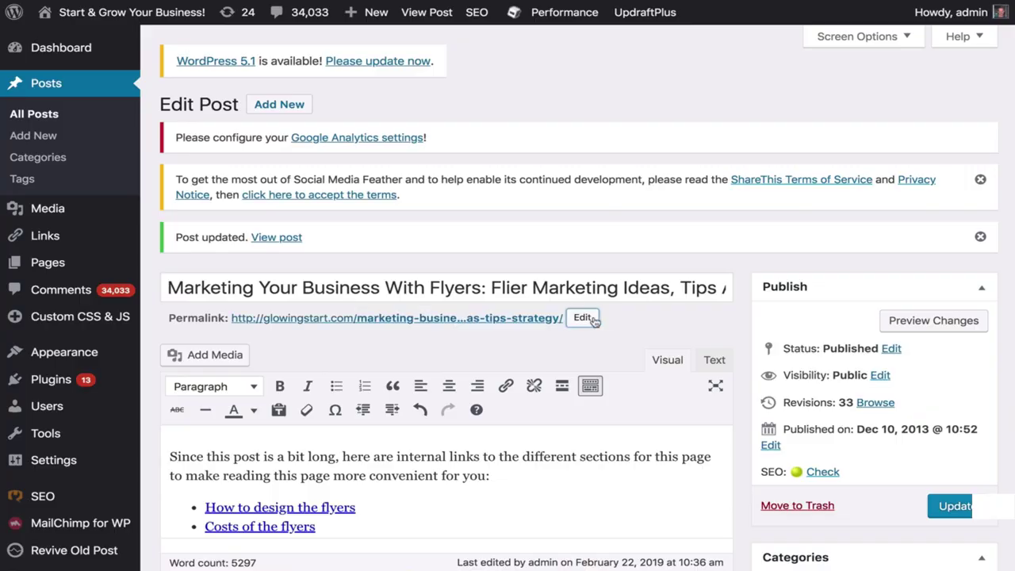
pyautogui.scroll(-15, 737, 373)
pyautogui.scroll(-20, 738, 373)
pyautogui.scroll(-20, 737, 372)
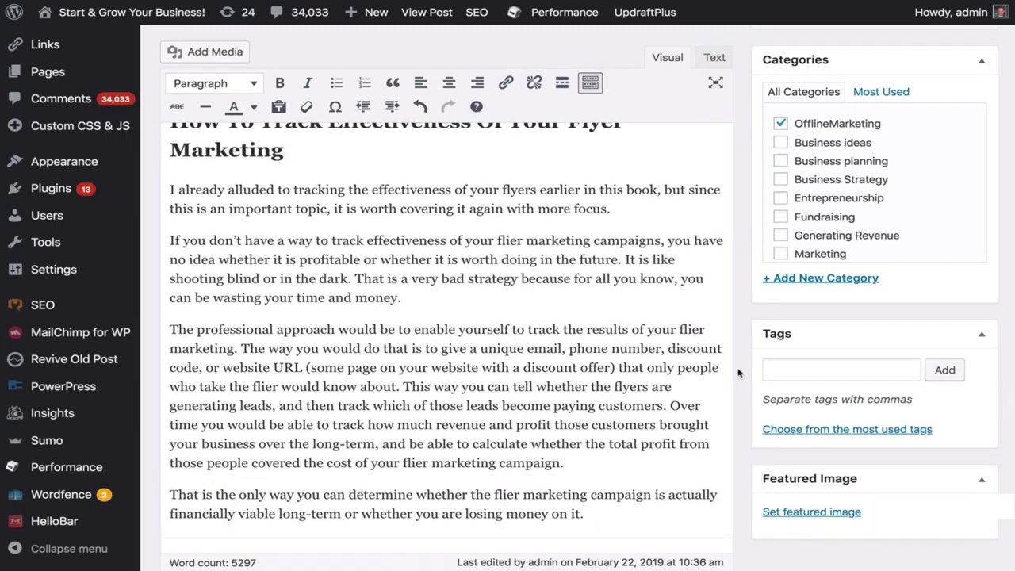
pyautogui.scroll(-15, 737, 373)
pyautogui.scroll(-20, 738, 373)
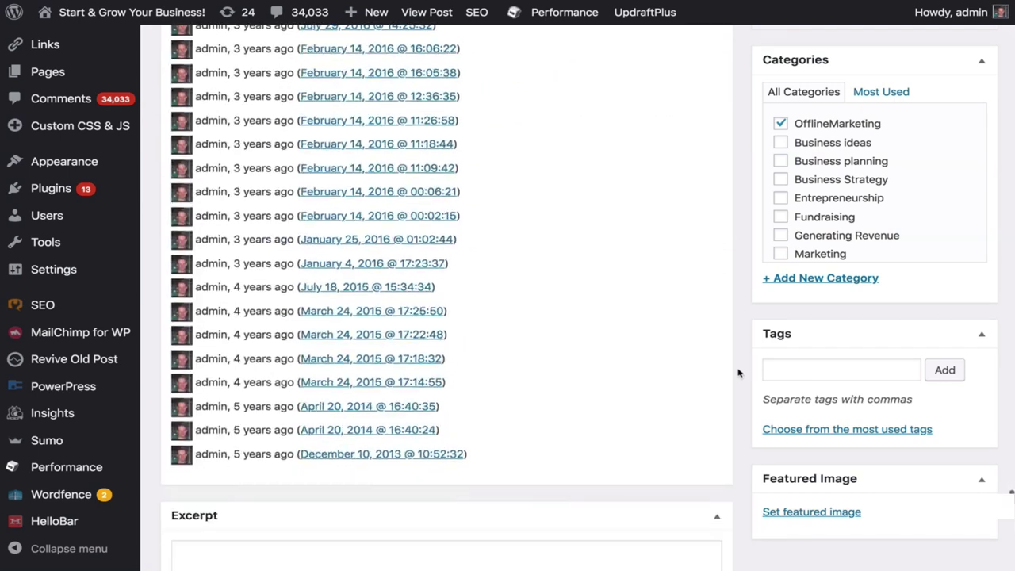
pyautogui.scroll(-3, 737, 373)
pyautogui.scroll(15, 737, 372)
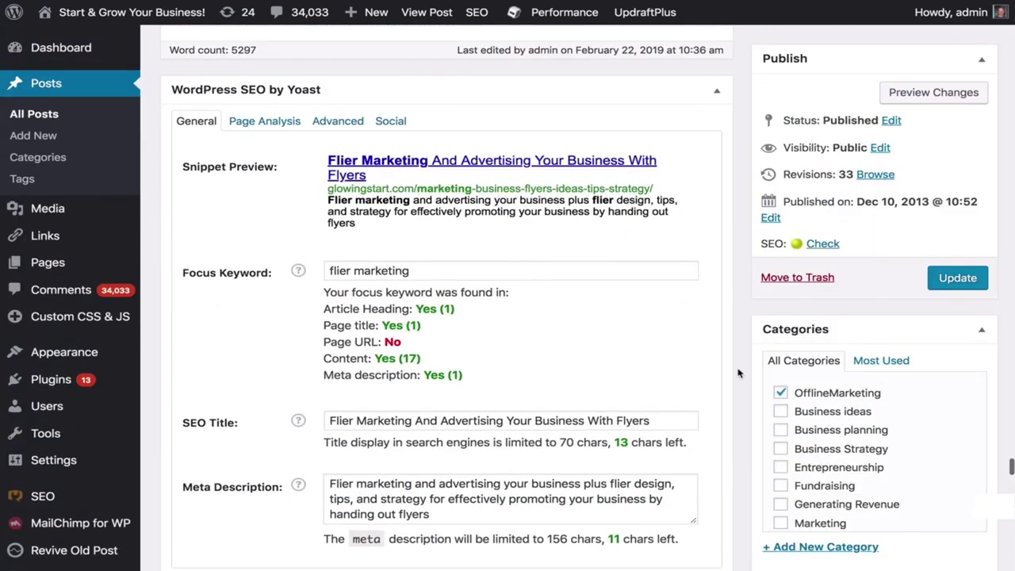
pyautogui.scroll(2, 738, 373)
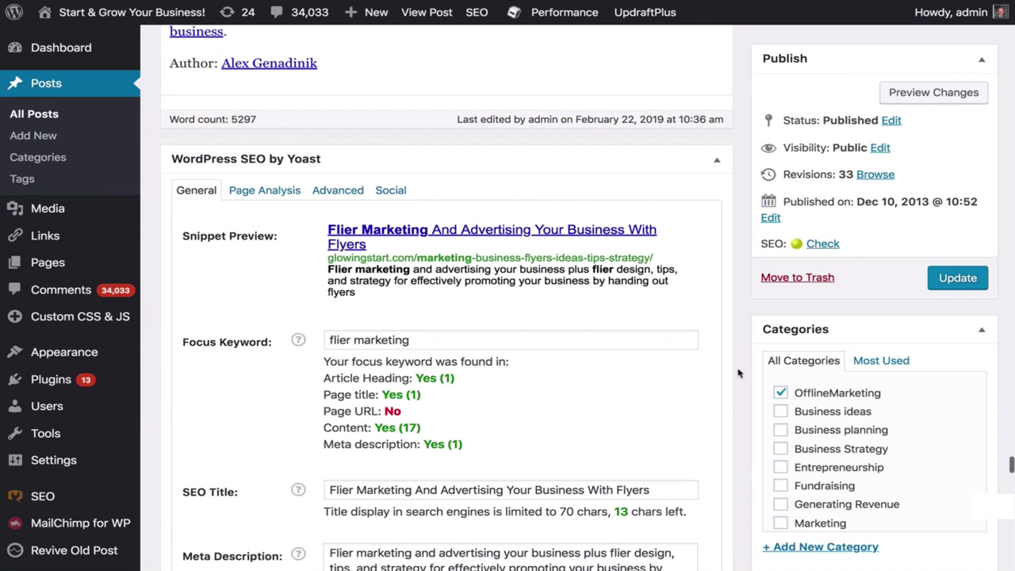
pyautogui.click(262, 193)
pyautogui.click(338, 191)
pyautogui.scroll(-4, 361, 246)
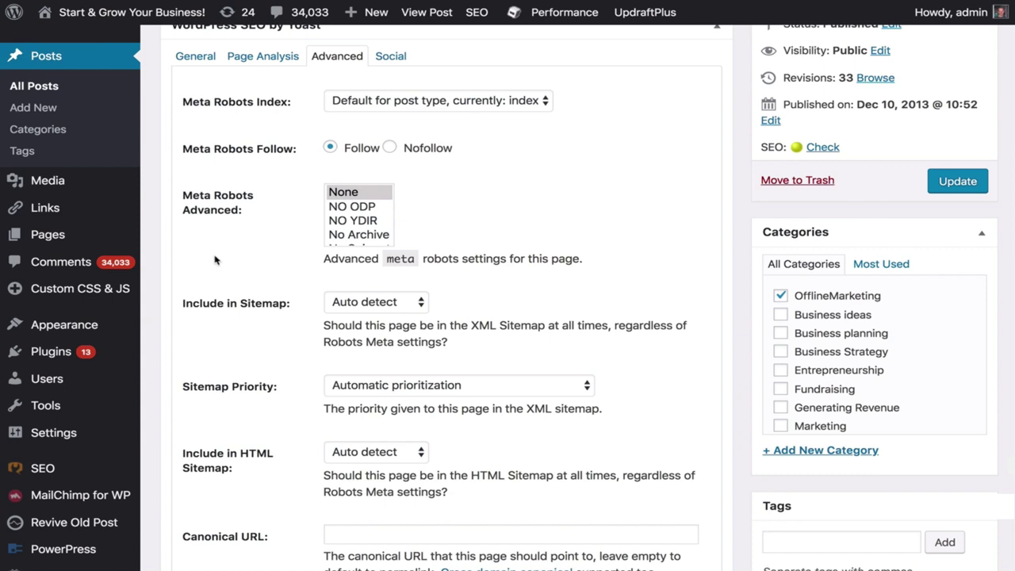
pyautogui.scroll(3, 214, 260)
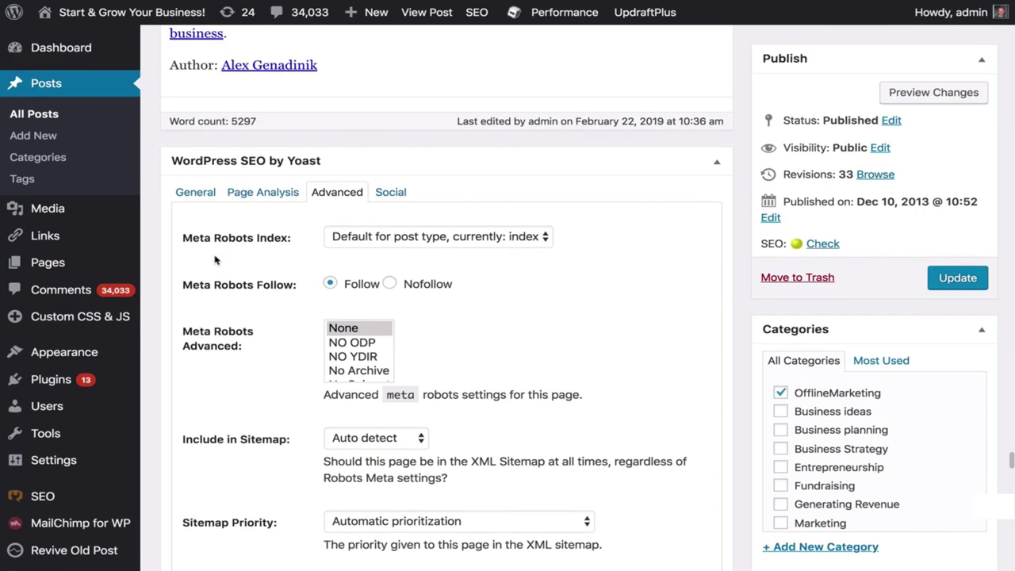
pyautogui.click(196, 157)
pyautogui.scroll(-1, 174, 365)
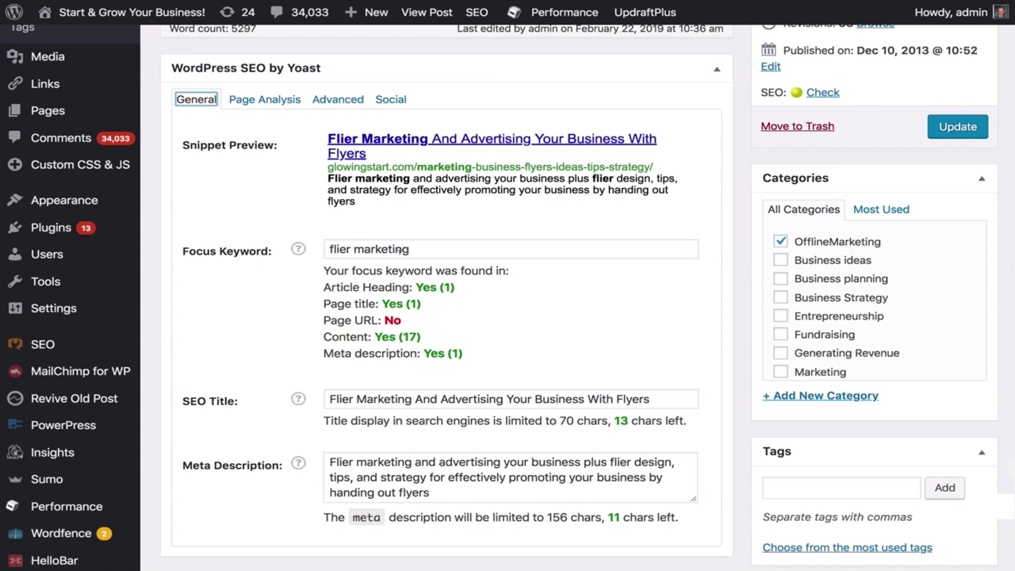
pyautogui.moveTo(416, 249); pyautogui.dragTo(334, 238)
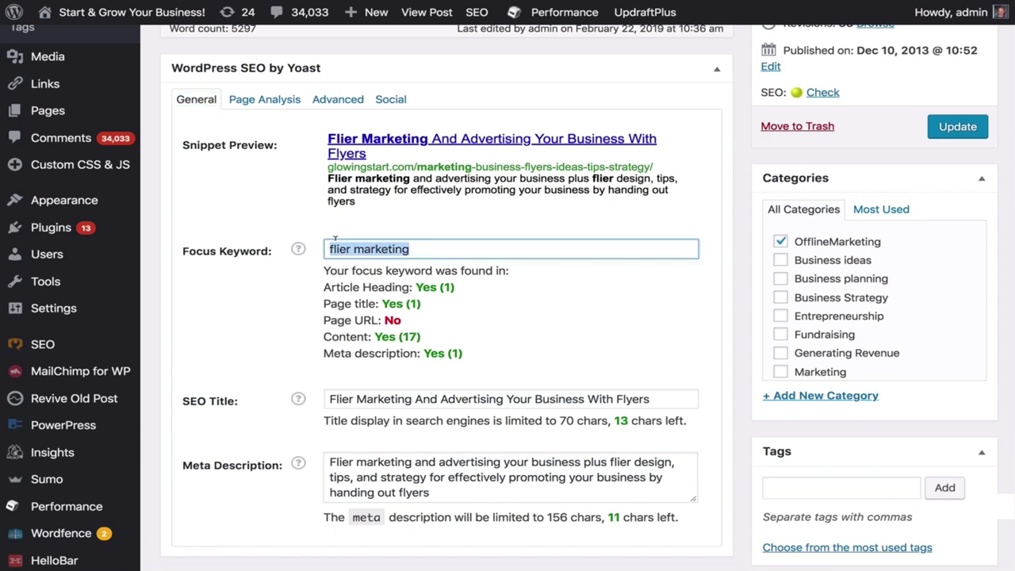